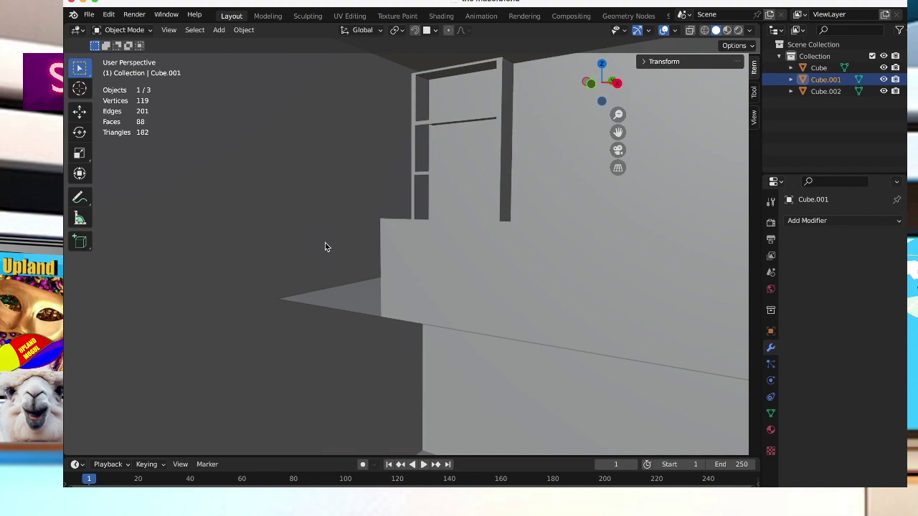
Open the mesh of Cube.002, the raised ledge with the tall ladder-like frame, for editing.
scroll(324, 246, up, 5)
scroll(324, 242, down, 5)
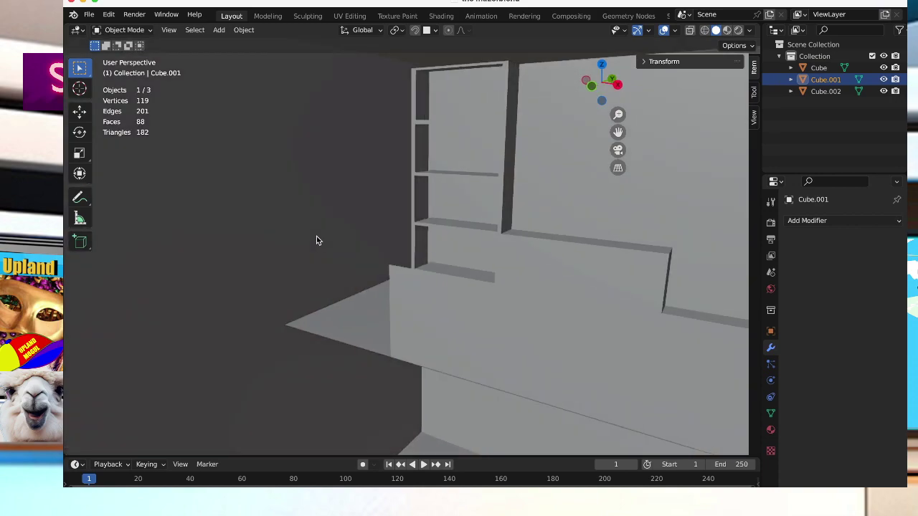
scroll(316, 241, up, 1)
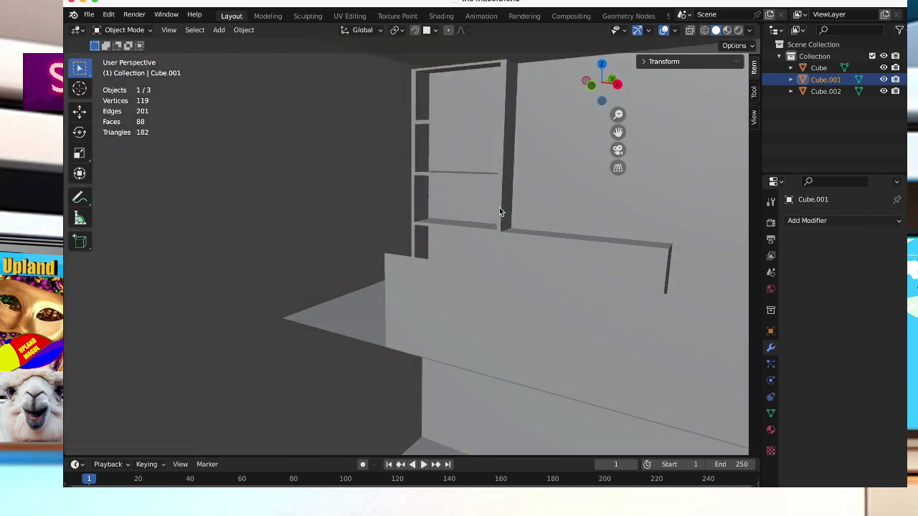
click(509, 285)
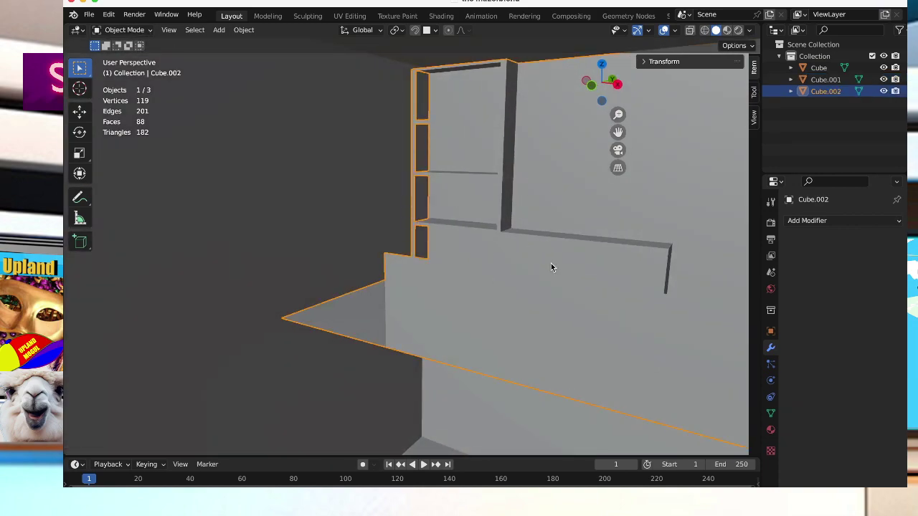
click(123, 29)
click(124, 56)
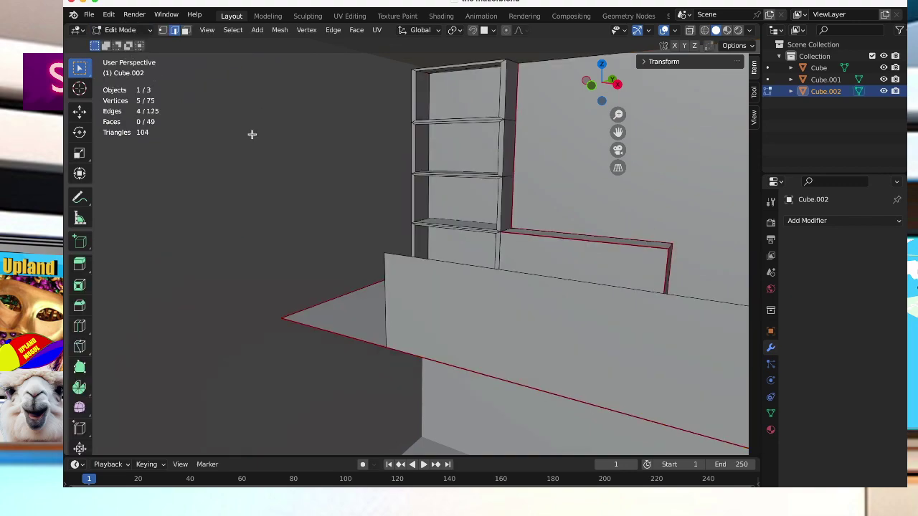
Extrude the ledge's short outer edge beside the wall about 2.07 m outward along negative Y.
drag(604, 95, 586, 82)
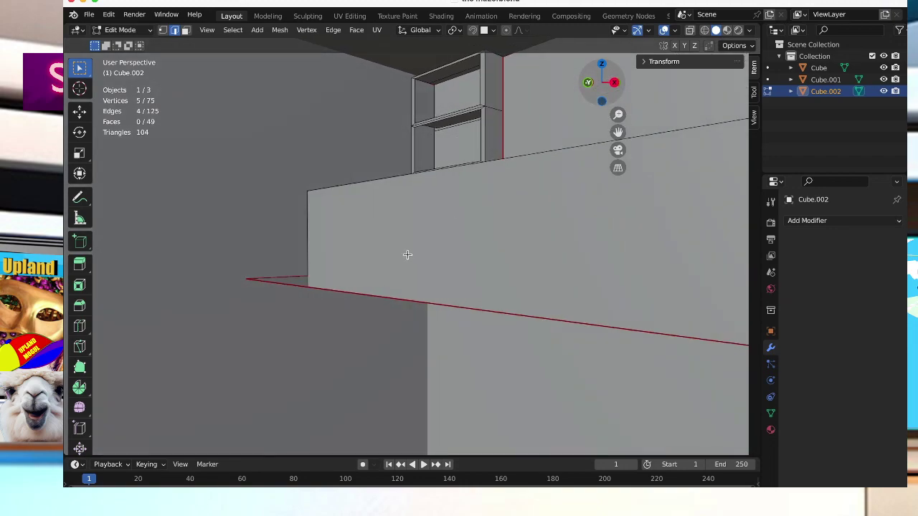
click(296, 284)
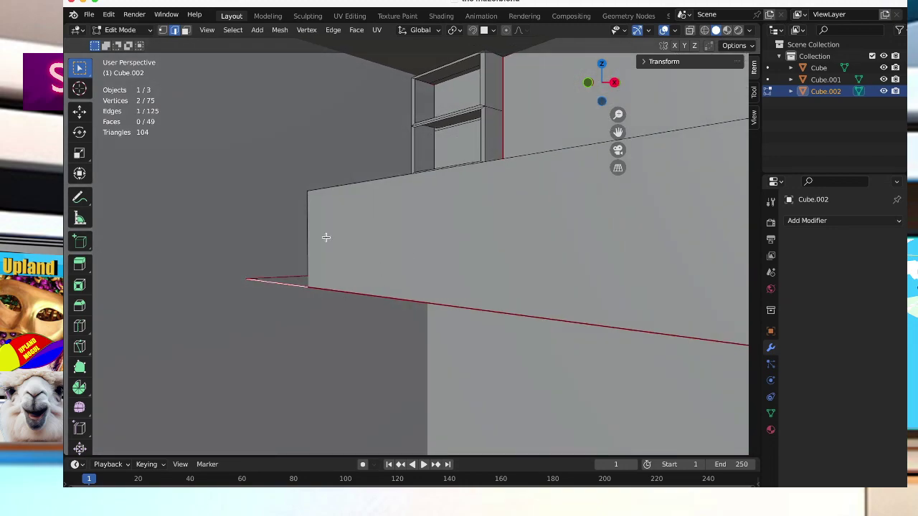
middle_drag(323, 237, 346, 250)
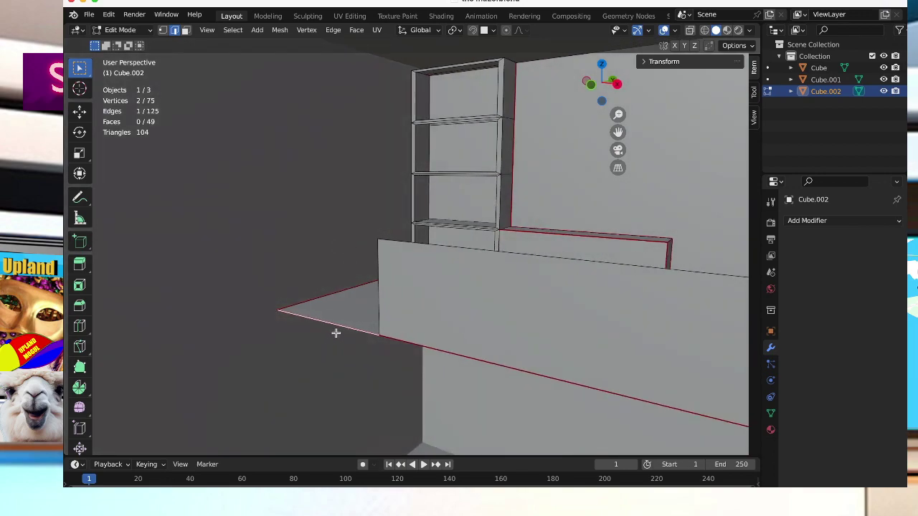
middle_drag(385, 328, 358, 314)
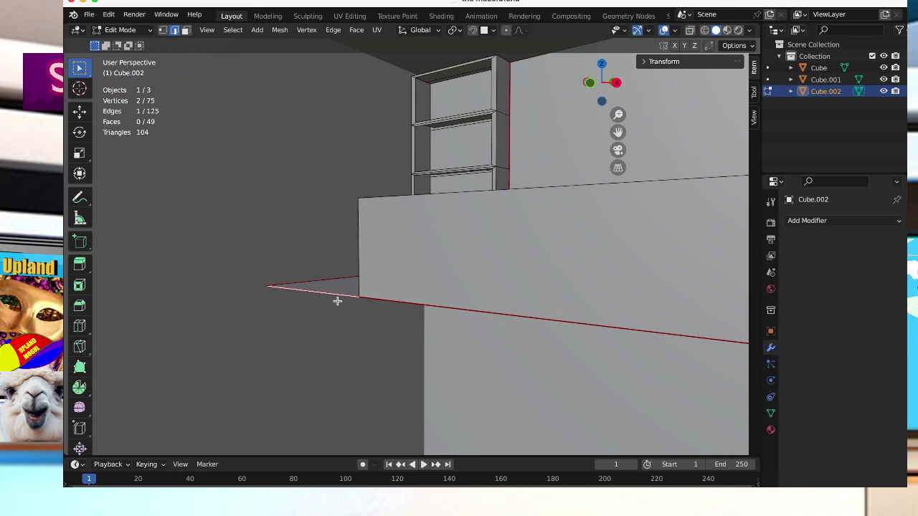
key(e)
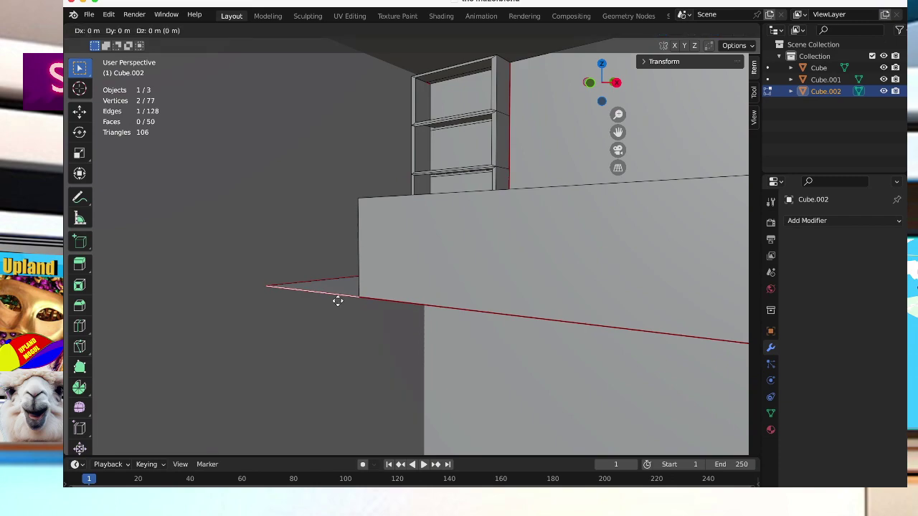
key(y)
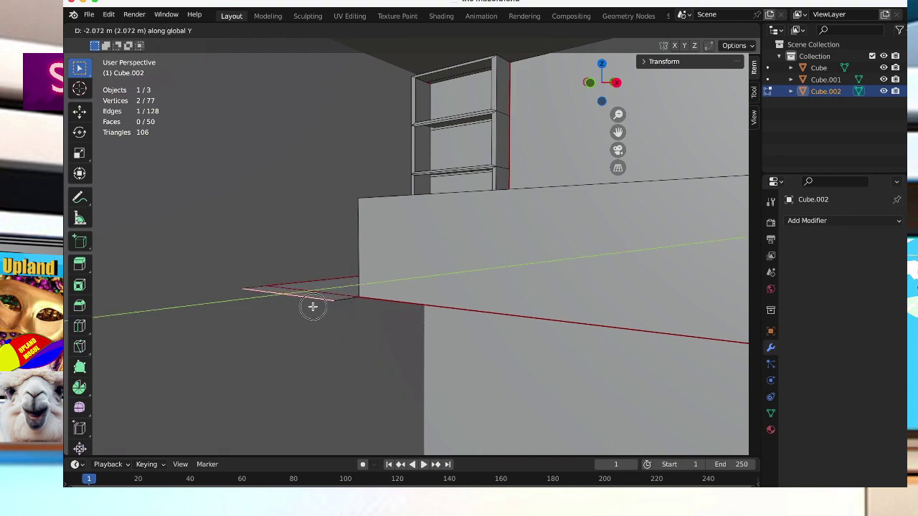
click(312, 307)
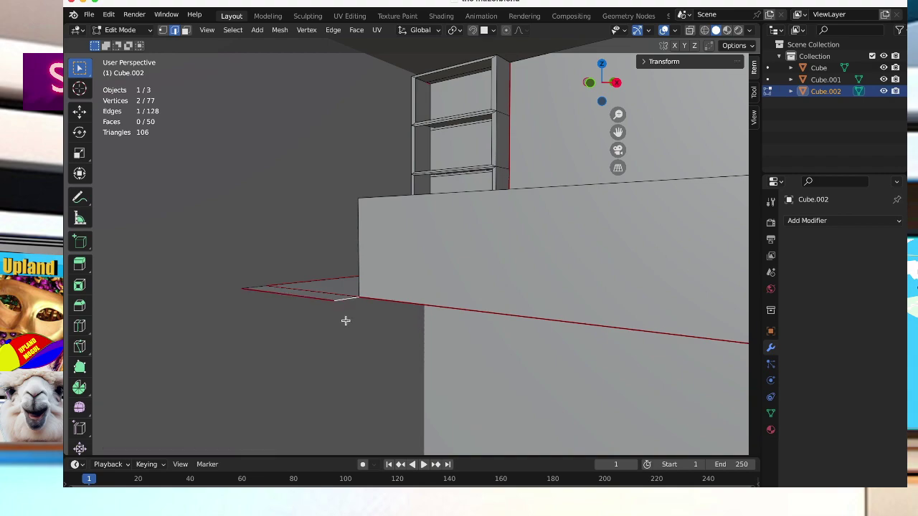
Switch to face selection and select the narrow strip face extruded from the ledge, seen from below.
drag(608, 89, 618, 71)
click(356, 231)
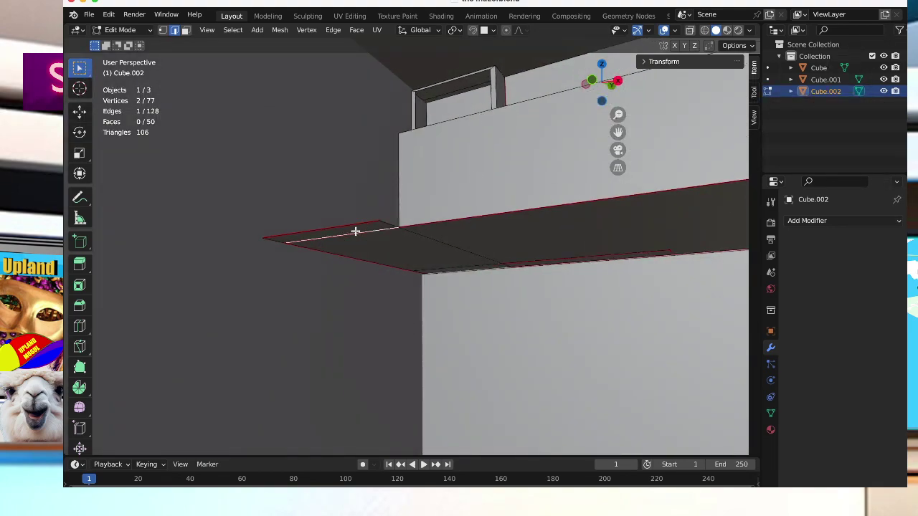
click(185, 29)
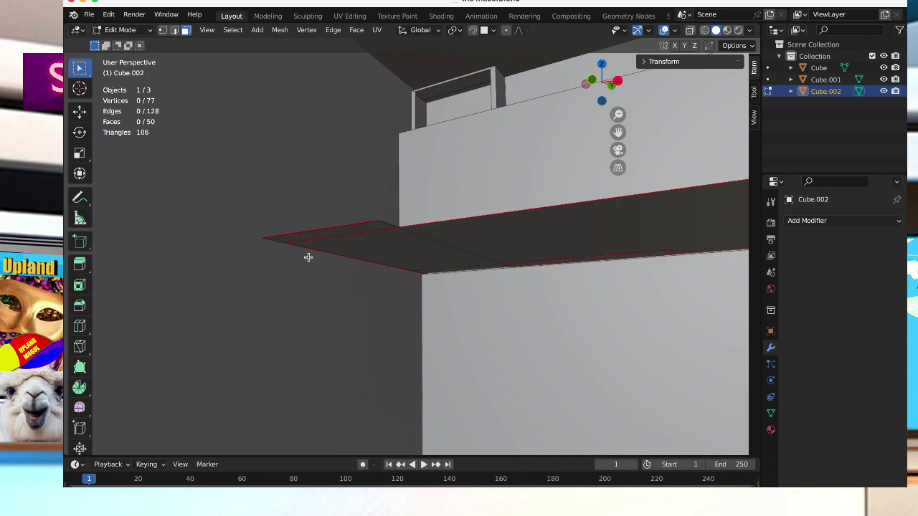
click(376, 229)
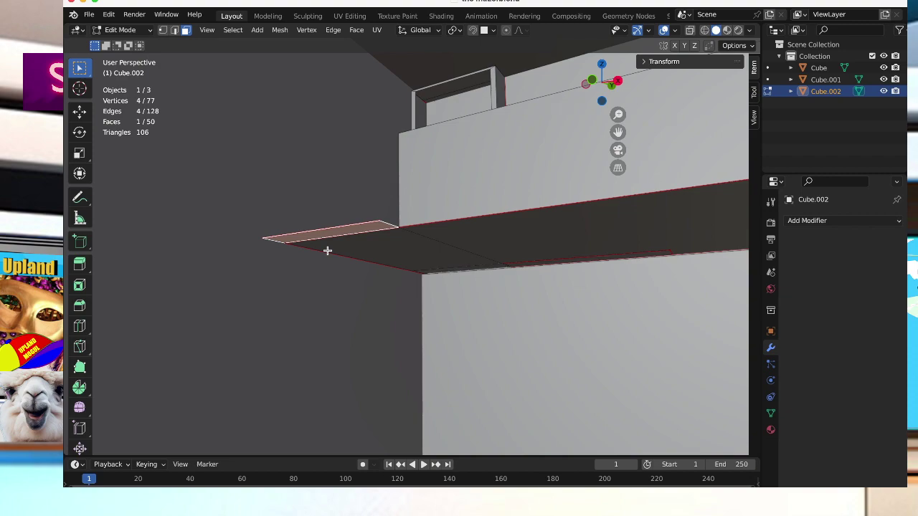
Try to extrude the strip face freely downward, and undo both attempts.
key(e)
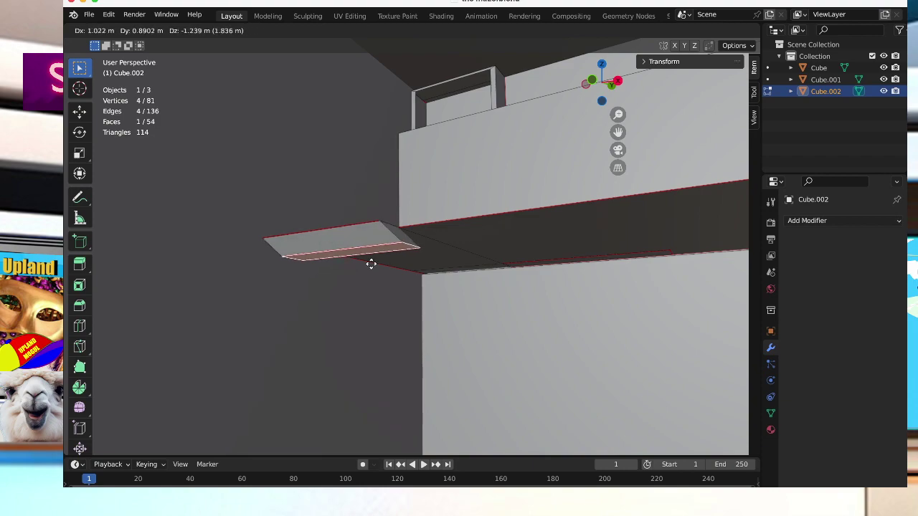
click(301, 263)
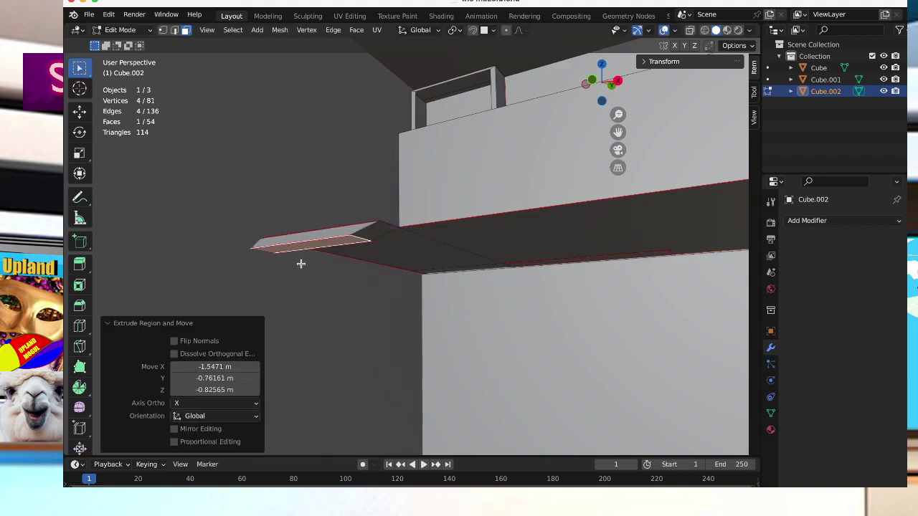
key(ctrl+z)
key(e)
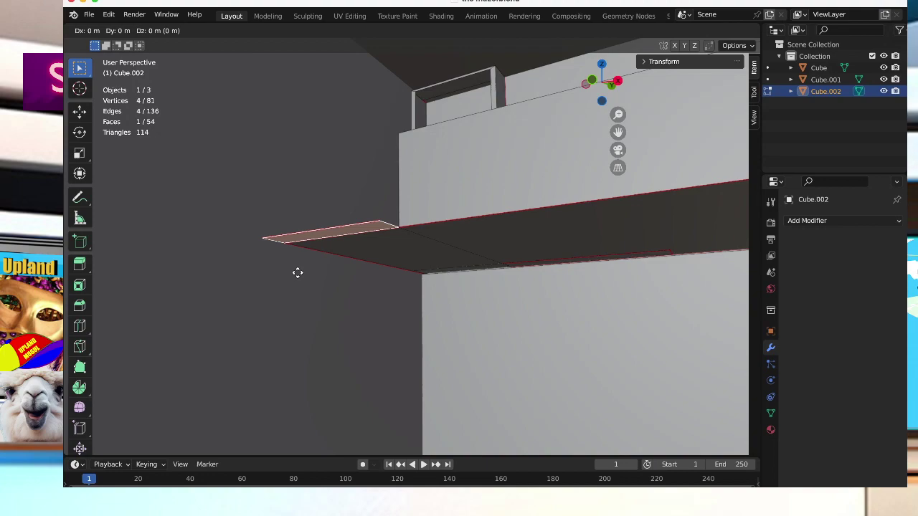
click(294, 289)
key(ctrl+z)
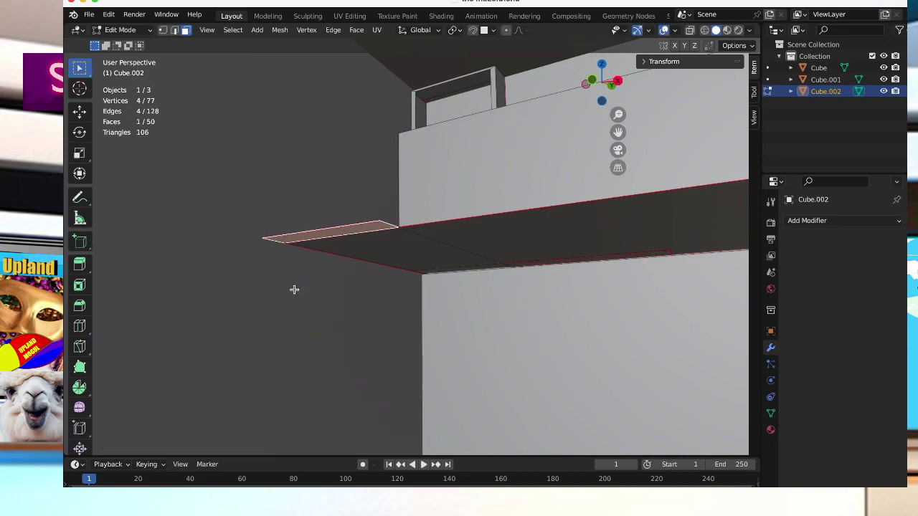
Extrude the strip face about 1.2 m downward along its normal to form a step block.
key(e)
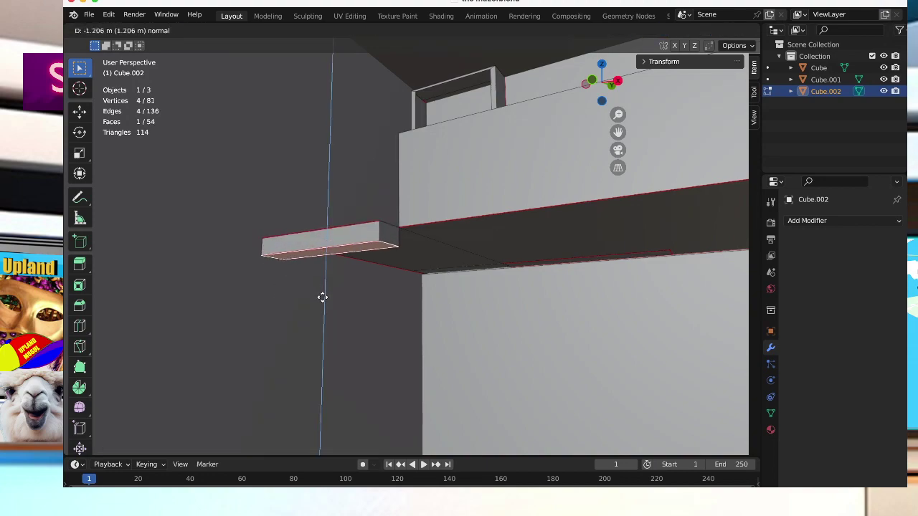
click(324, 296)
click(323, 296)
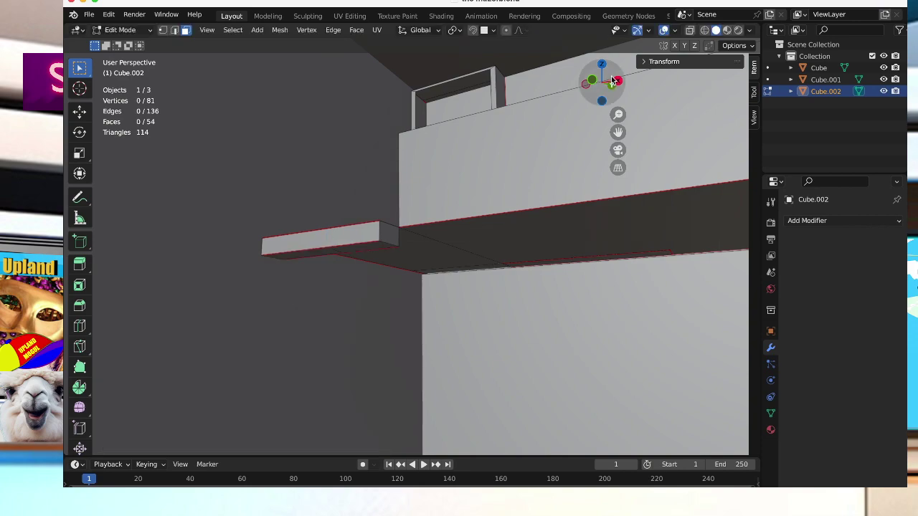
Fill the open top of the step block with a face between its two long upper edges, and clear the selection.
drag(601, 81, 604, 121)
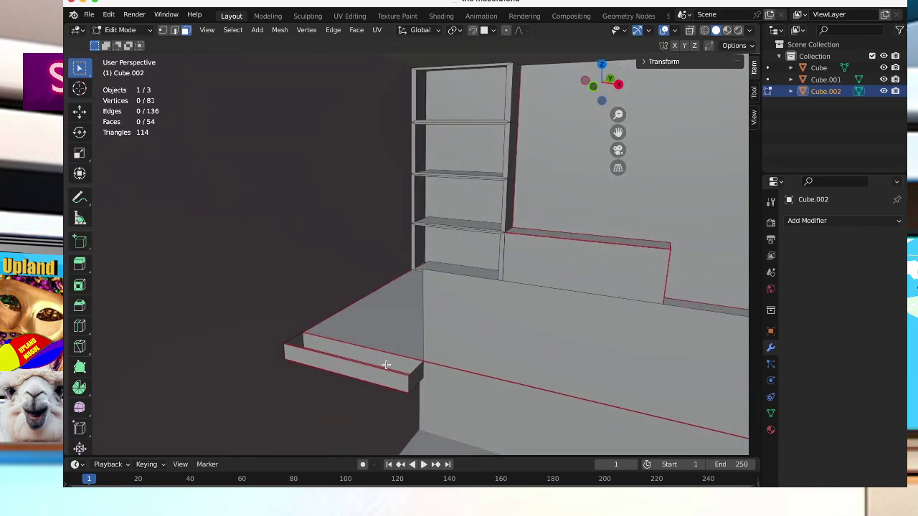
click(390, 366)
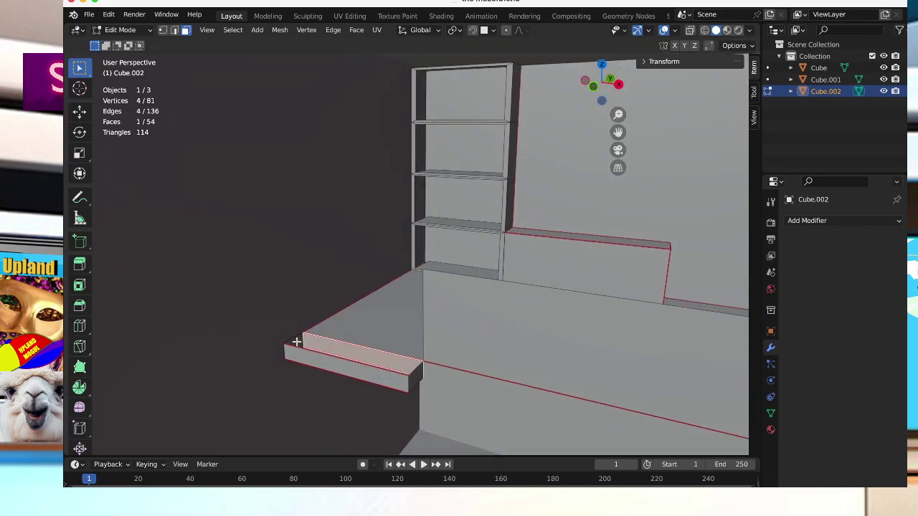
click(174, 31)
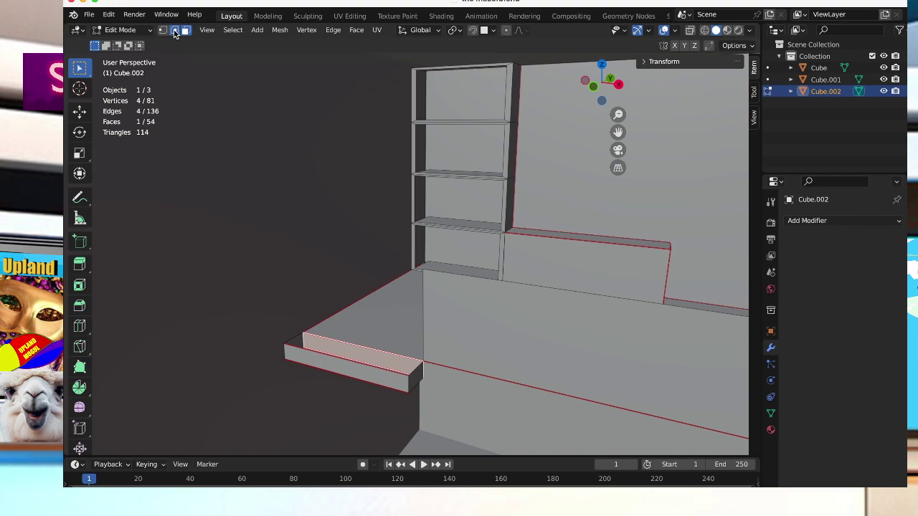
click(294, 339)
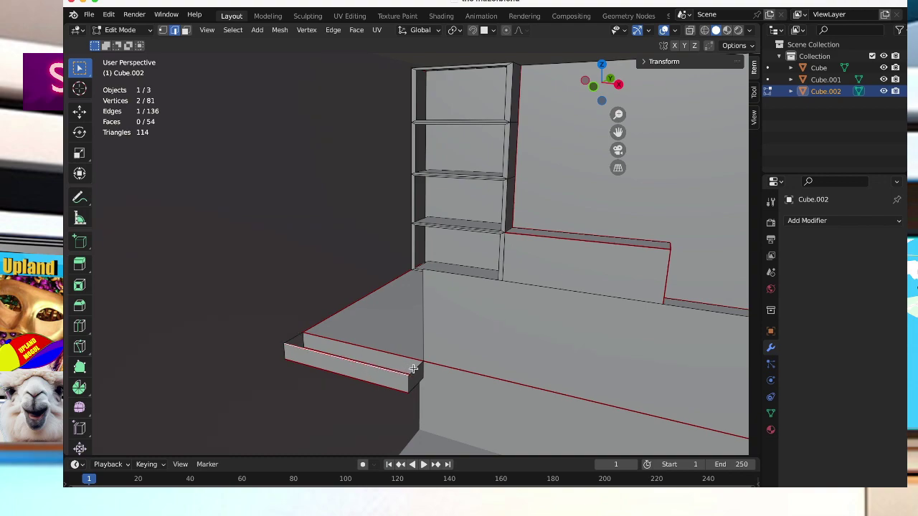
click(378, 351)
shift+click(348, 357)
key(f)
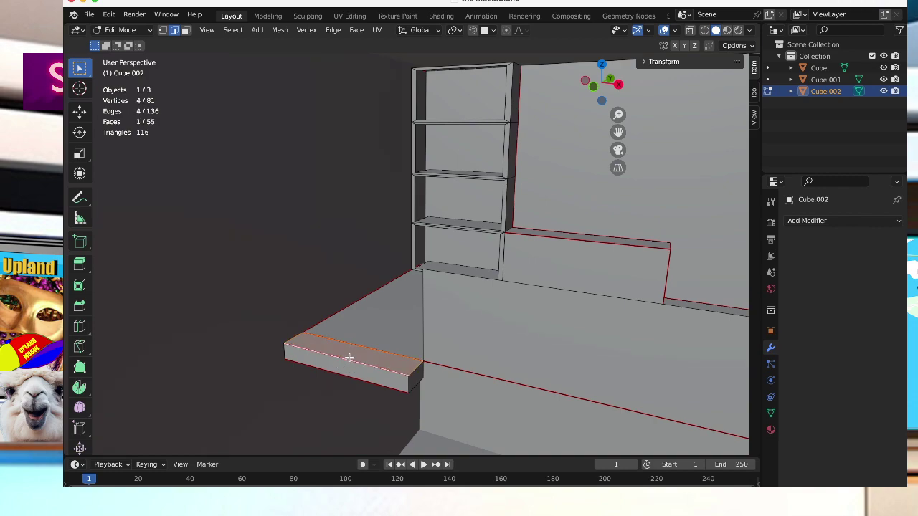
key(alt+a)
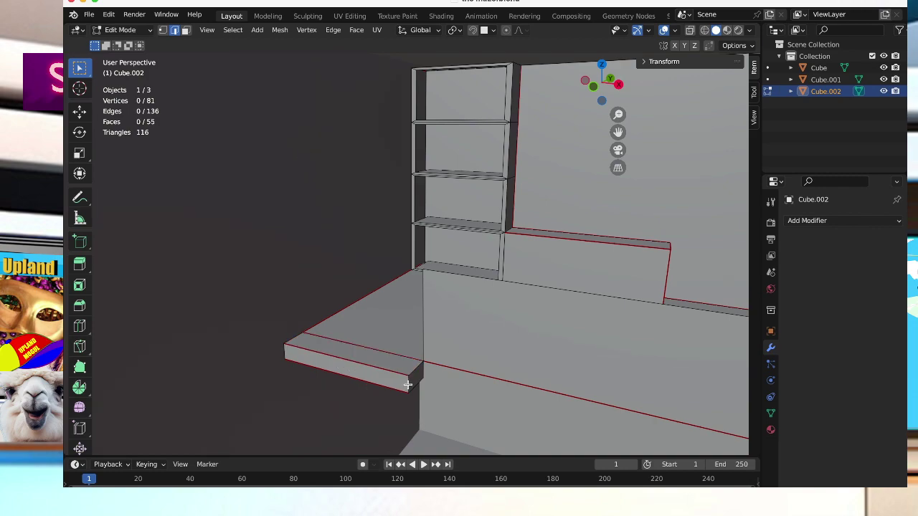
Undo the face fill on top of the step block.
mouse_move(411, 408)
middle_down()
mouse_move(411, 391)
mouse_move(422, 395)
mouse_move(408, 393)
middle_up()
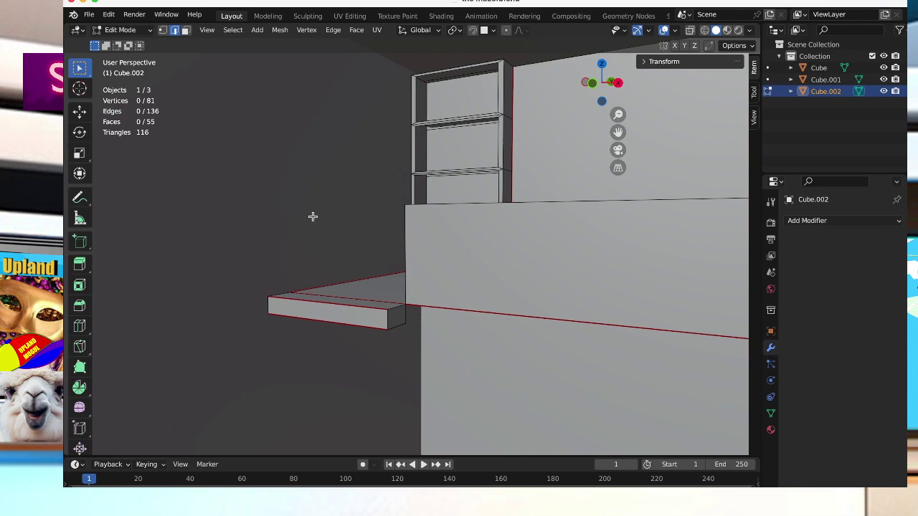
key(ctrl+z)
key(ctrl+z)
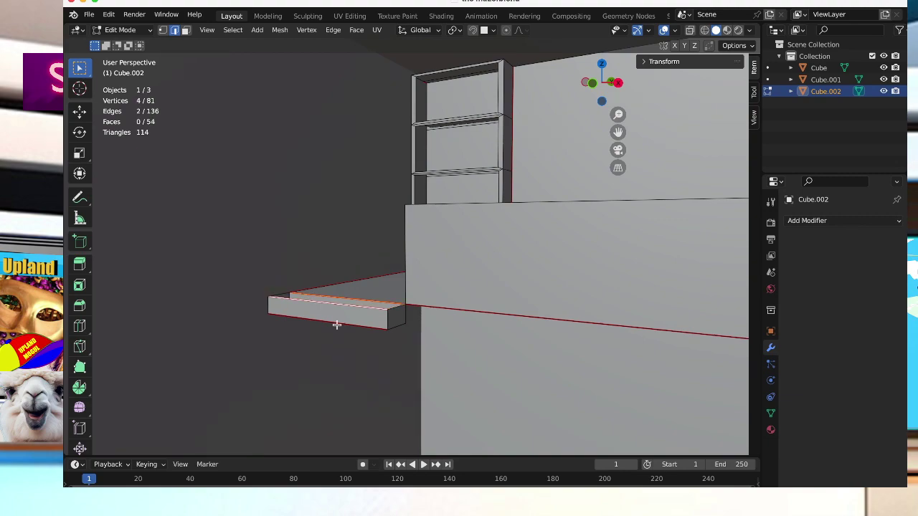
Delete the outer front face of the step block.
click(185, 30)
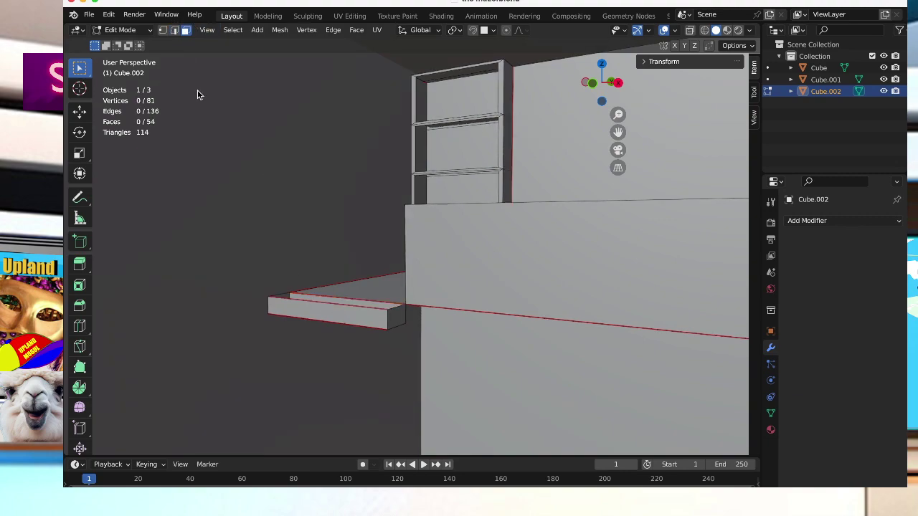
click(318, 319)
key(x)
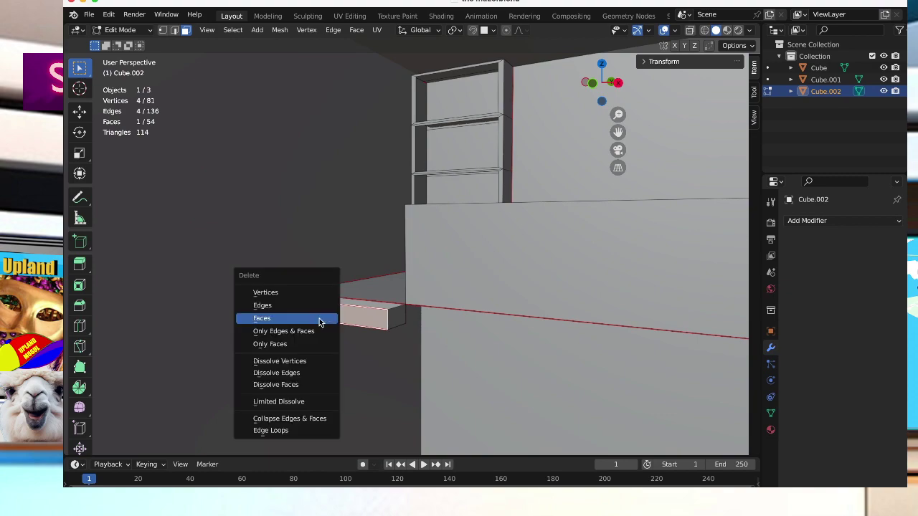
click(319, 319)
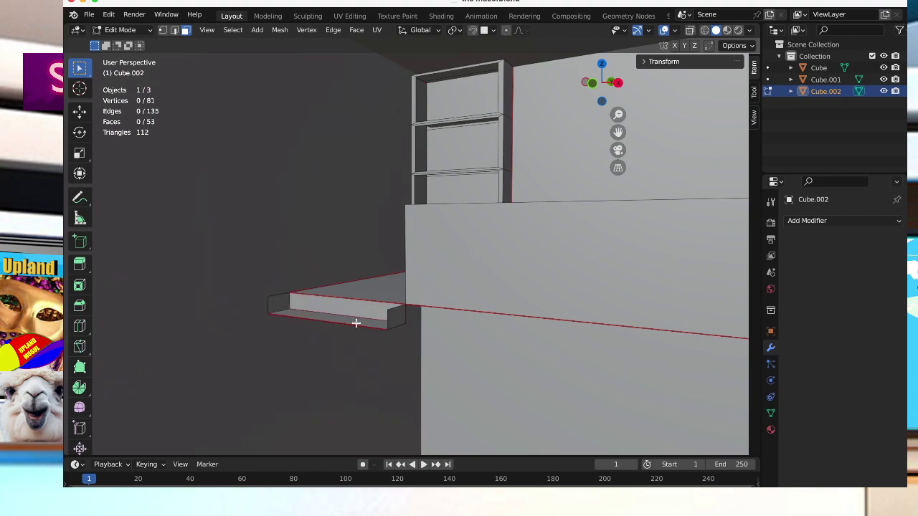
Extrude the bottom face of the open step block about 0.88 m downward along its normal.
click(396, 318)
click(361, 326)
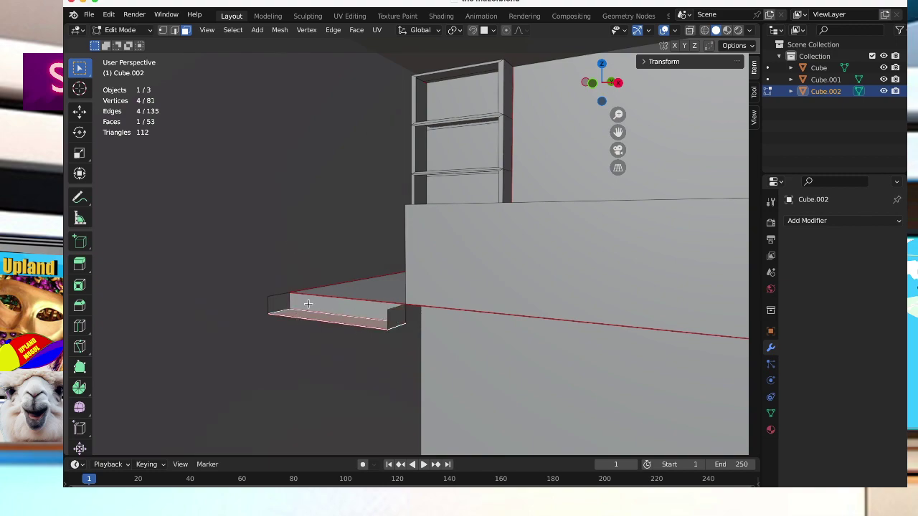
middle_drag(311, 295, 303, 268)
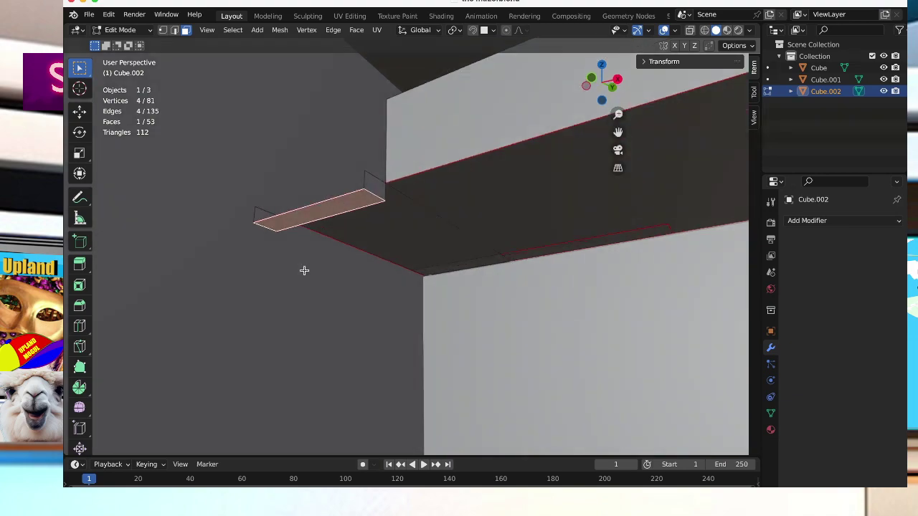
middle_drag(305, 222, 308, 236)
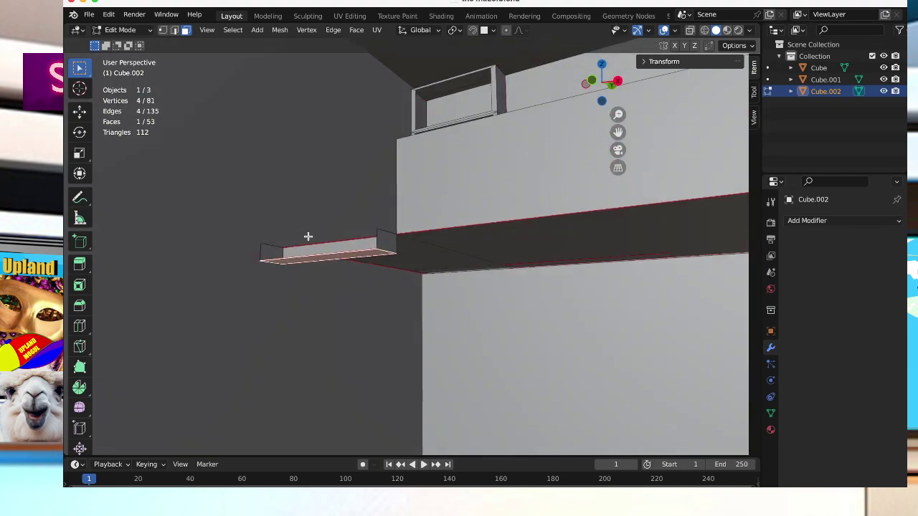
key(e)
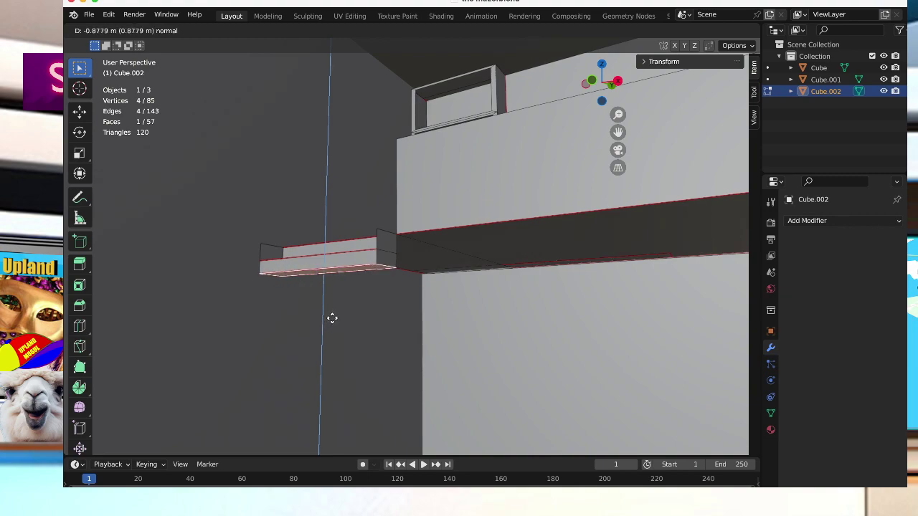
click(332, 318)
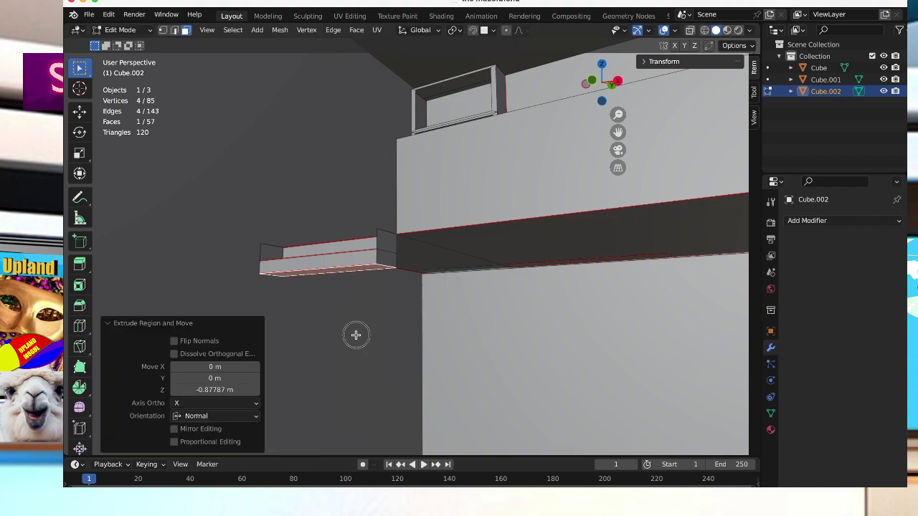
Fill the step's open tread with a face between the inner riser's lower long edge and the parallel outer front edge.
click(355, 333)
middle_drag(357, 332, 361, 363)
click(353, 343)
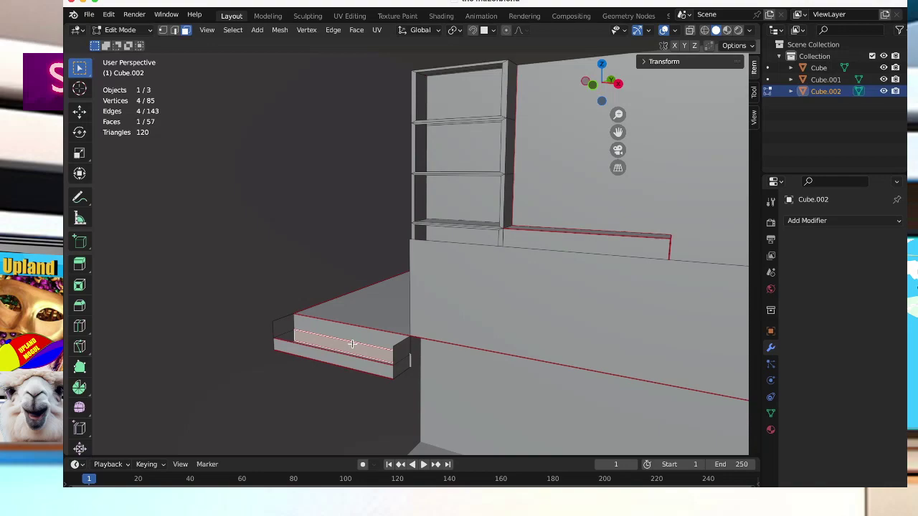
click(174, 30)
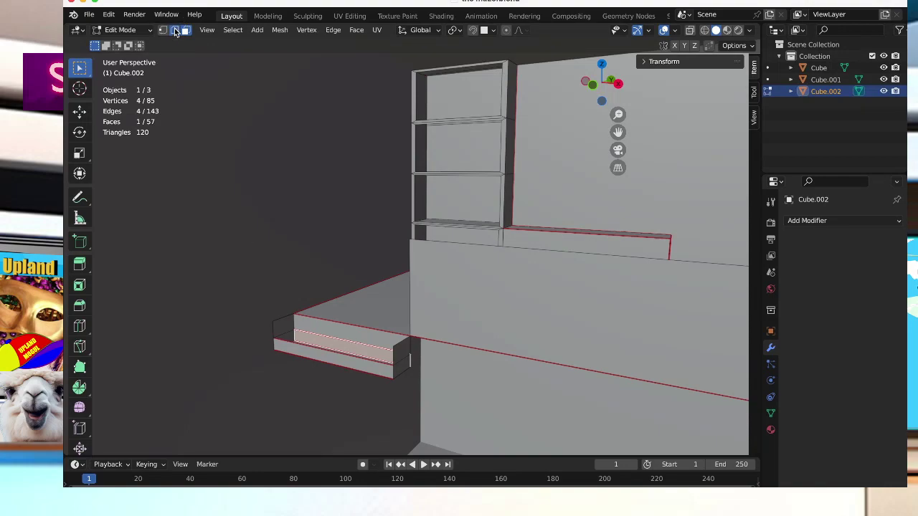
click(331, 338)
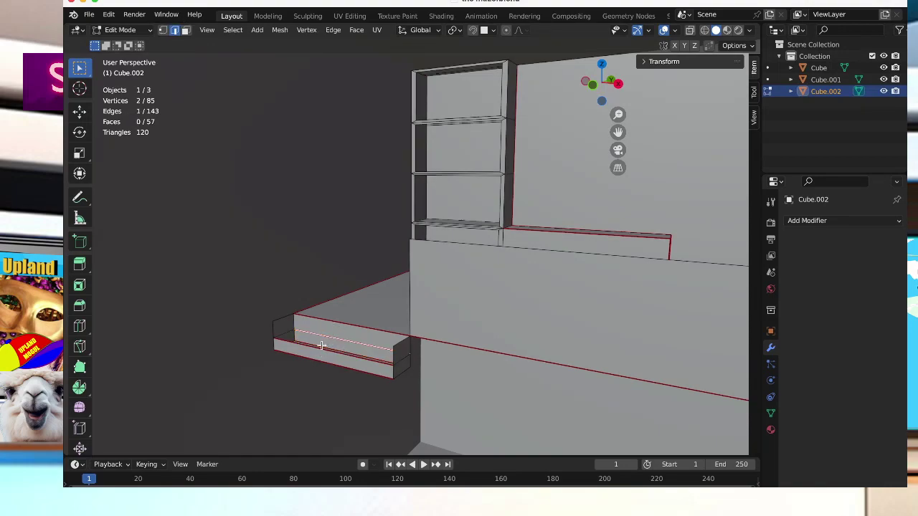
shift+click(315, 349)
key(f)
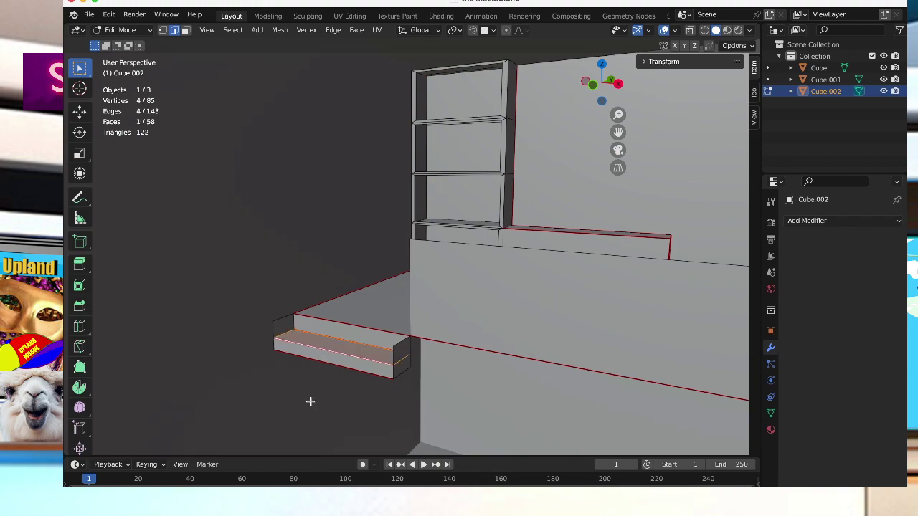
Leave mesh editing of Cube.002 and return to Object Mode.
click(356, 410)
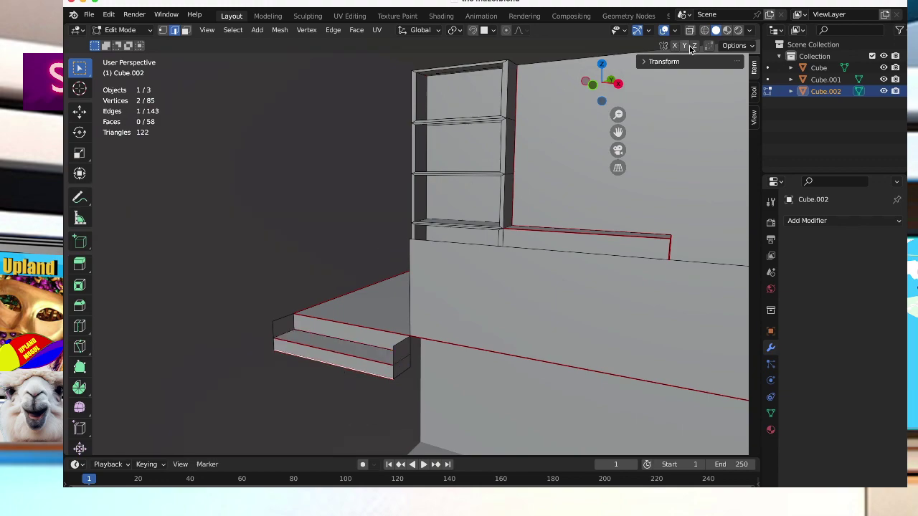
click(120, 30)
click(123, 43)
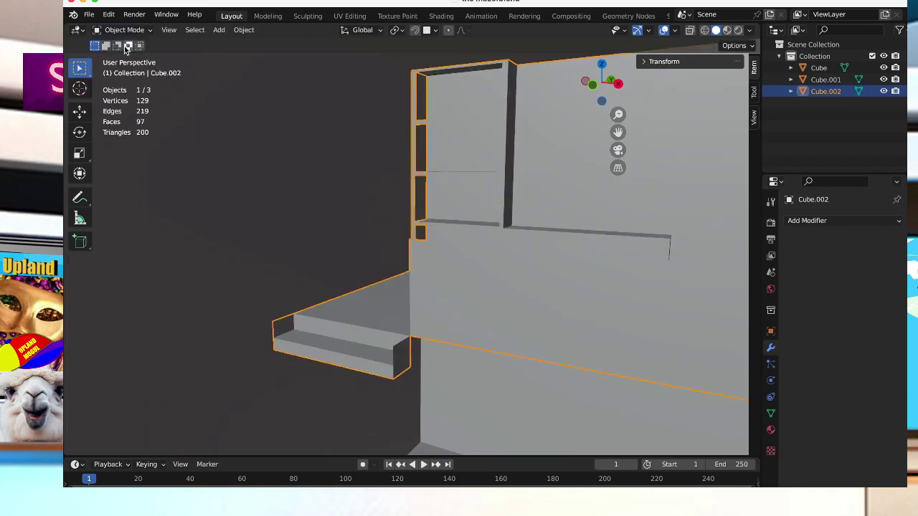